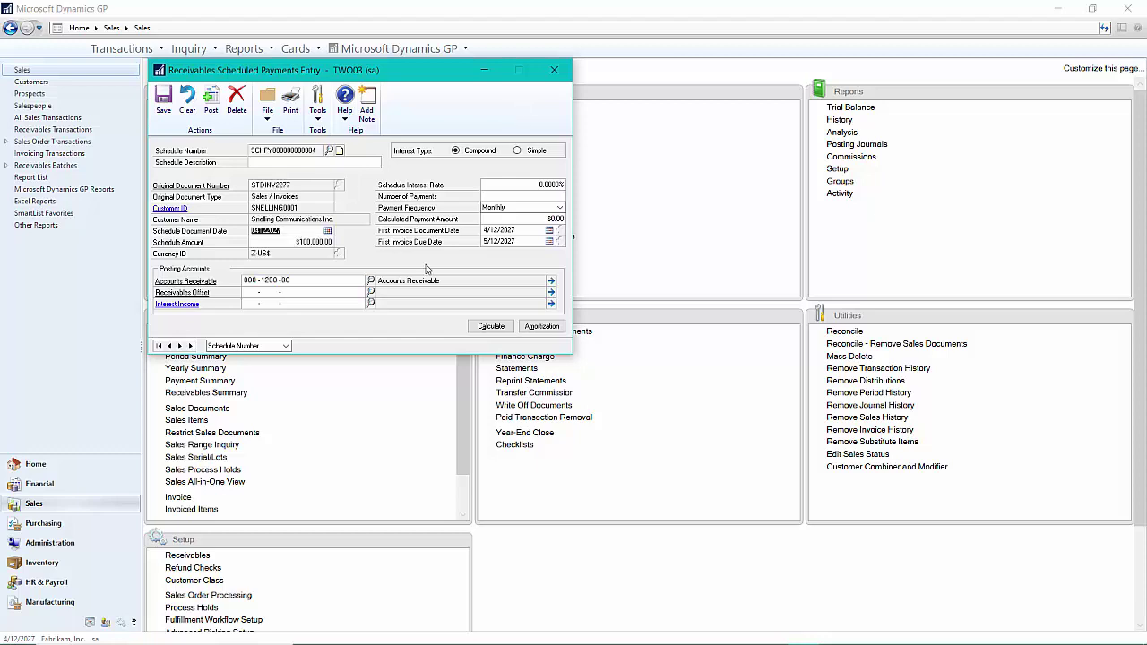
Step: Set the Receivables Offset account to 000-1207-00 (Longer Term Receivables) and the interest type to Simple
left_click(247, 292)
type("000 -1200 -00")
key("Tab")
left_click(518, 150)
Step: Set the number of payments to 3 and the first invoice due date to 4/12/2027
left_click(541, 198)
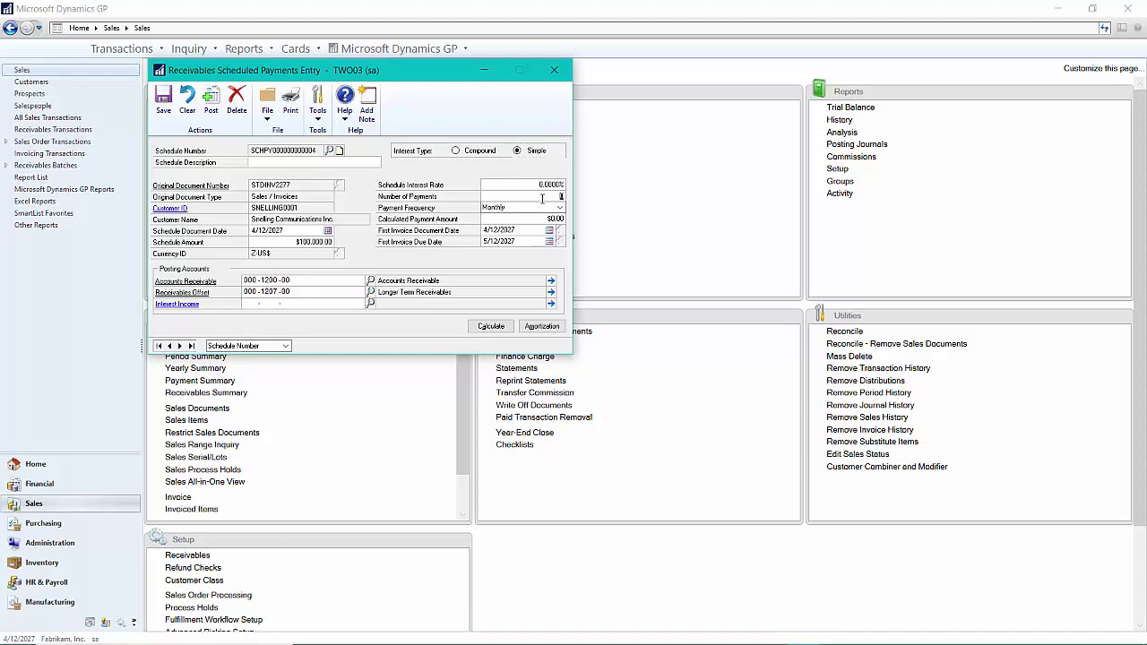
type("3")
key("Tab")
left_click(541, 242)
type("0412")
key("Tab")
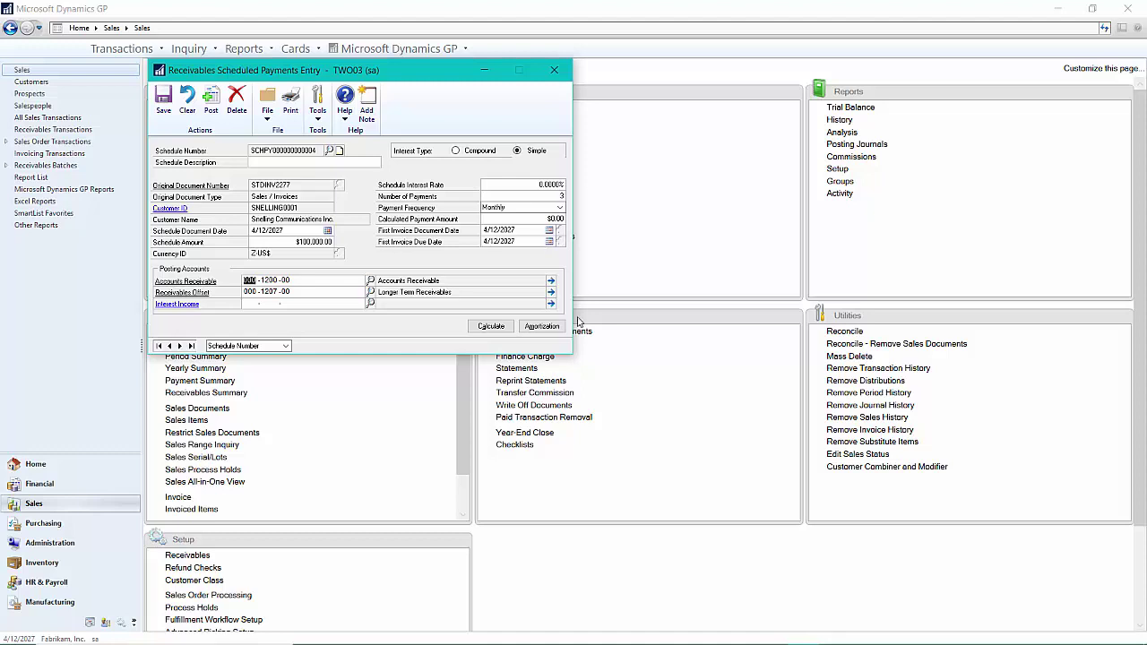
Step: In the amortization schedule, set the three payment amounts to $30,000.00, $60,000.00 and $10,000.00
left_click(539, 330)
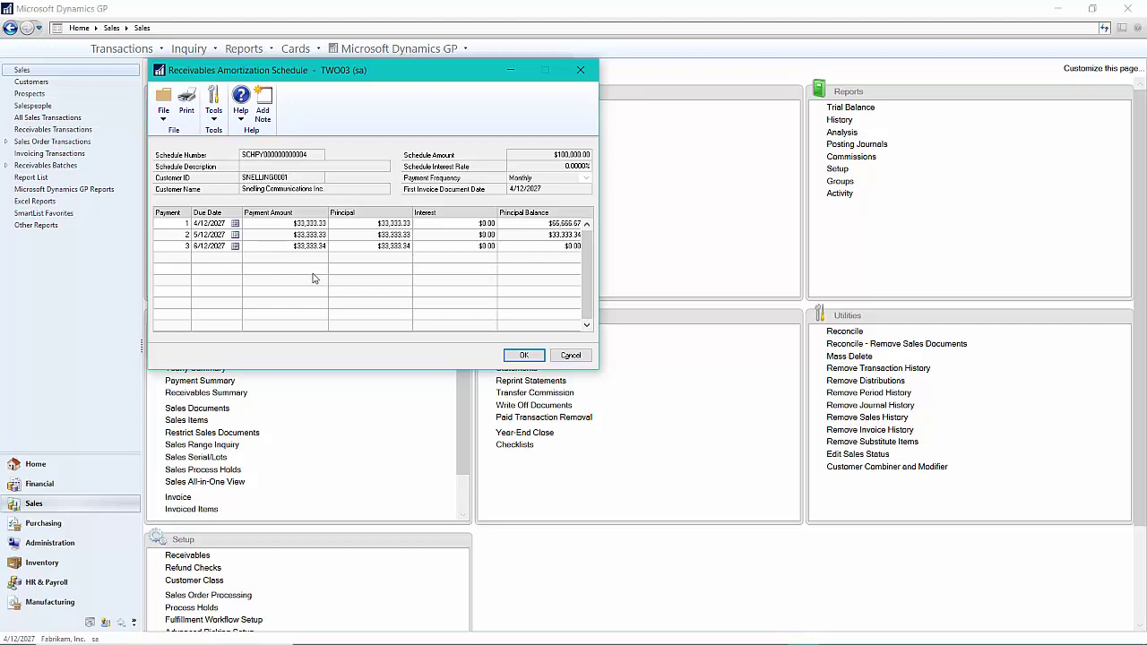
left_click(284, 223)
type("300000.00")
key("Tab")
type("60000")
key("Tab")
left_click(295, 252)
type("100000.00")
Step: Set the due dates of payment 2 to 7/12/2027 and payment 3 to 9/12/2027, and accept the amortization schedule
left_click(221, 233)
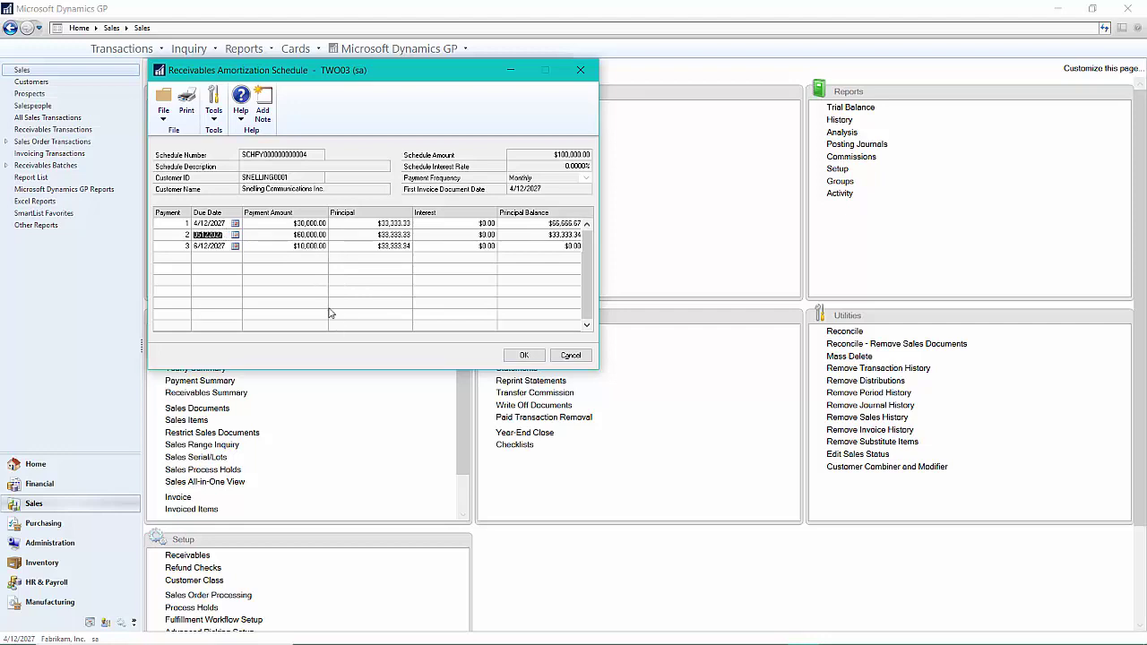
type("7/12/2027")
key("Tab")
left_click(524, 355)
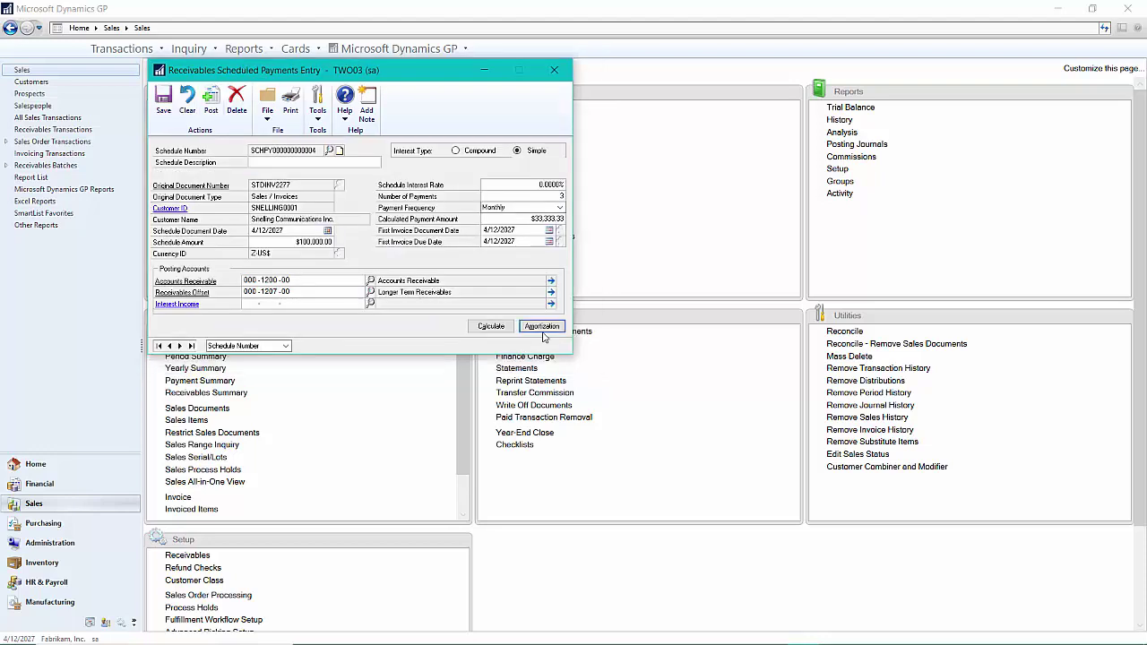
Step: Recheck the amortization schedule and post the receivables scheduled payments entry
left_click(541, 327)
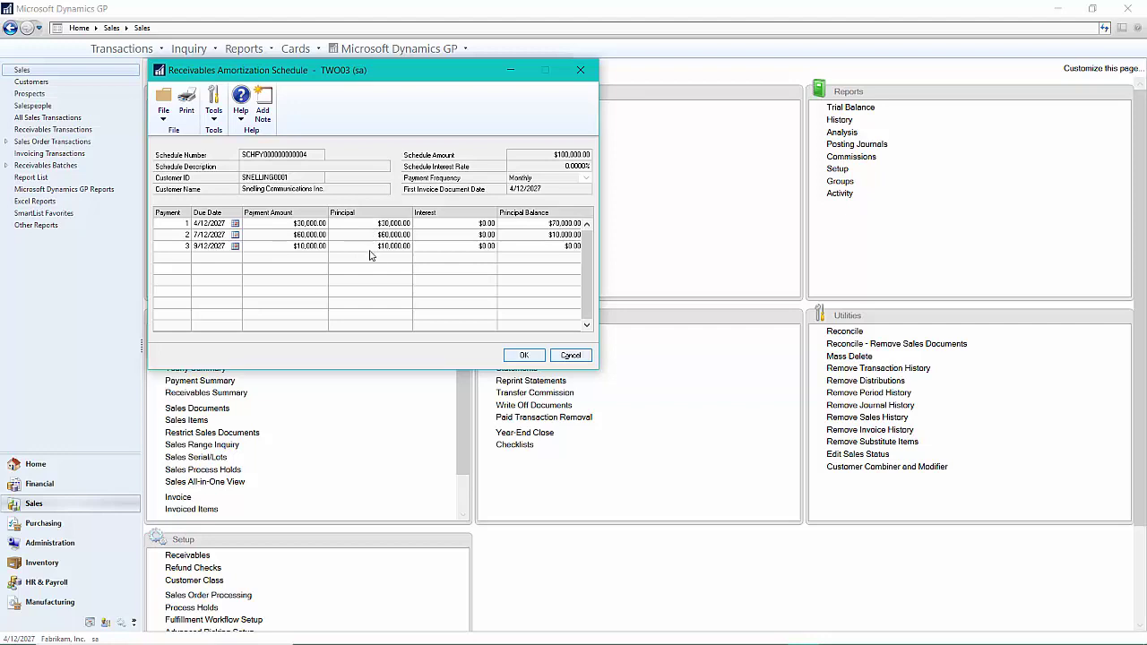
left_click(524, 355)
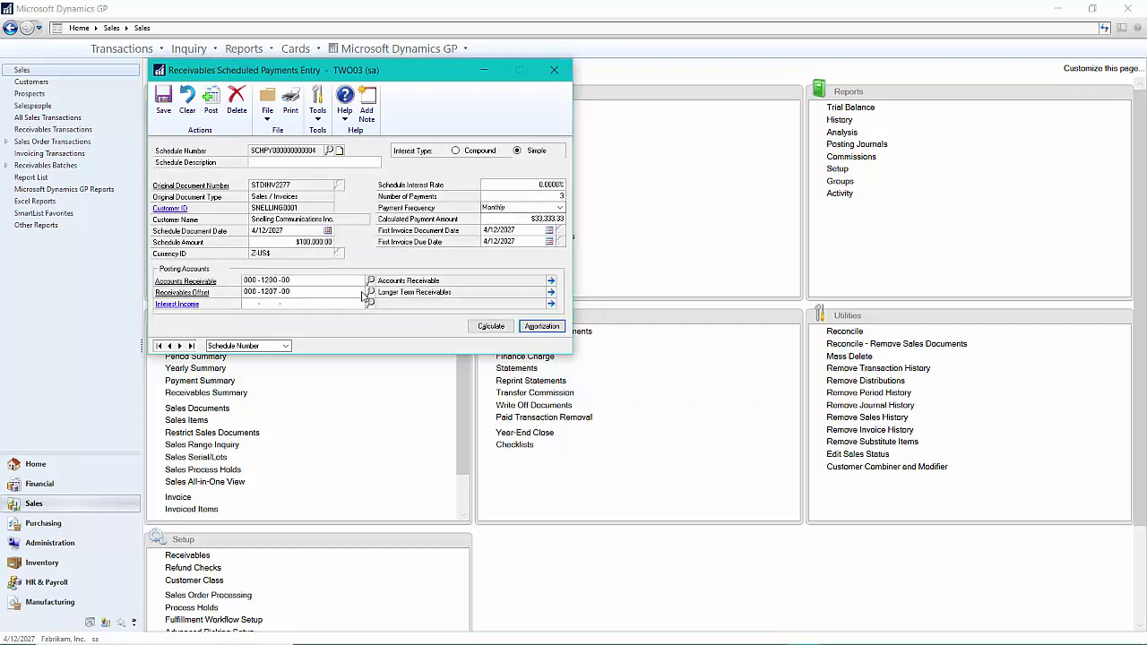
left_click(211, 106)
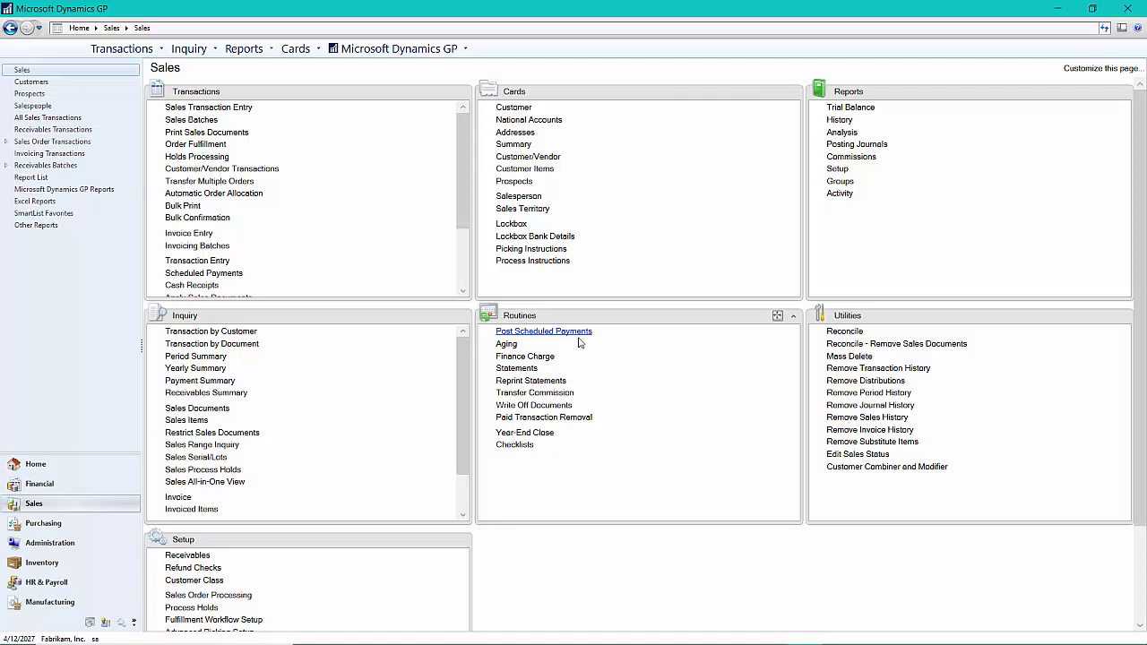
Step: Mark all payments in the Post Scheduled Payments routine and post them
left_click(535, 332)
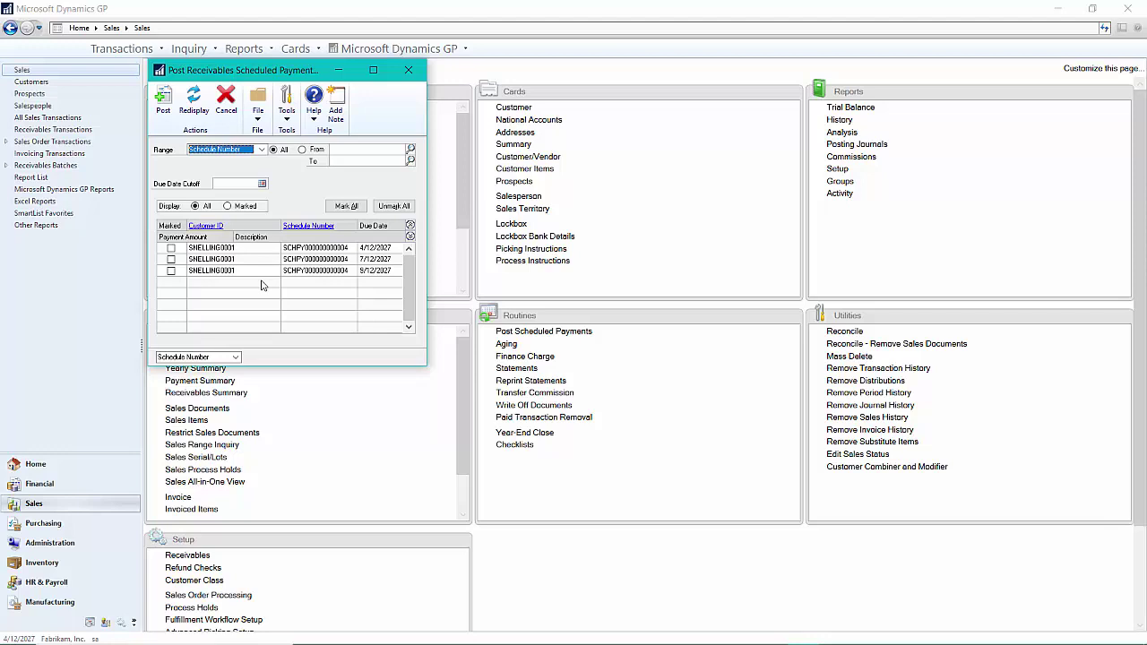
left_click(346, 206)
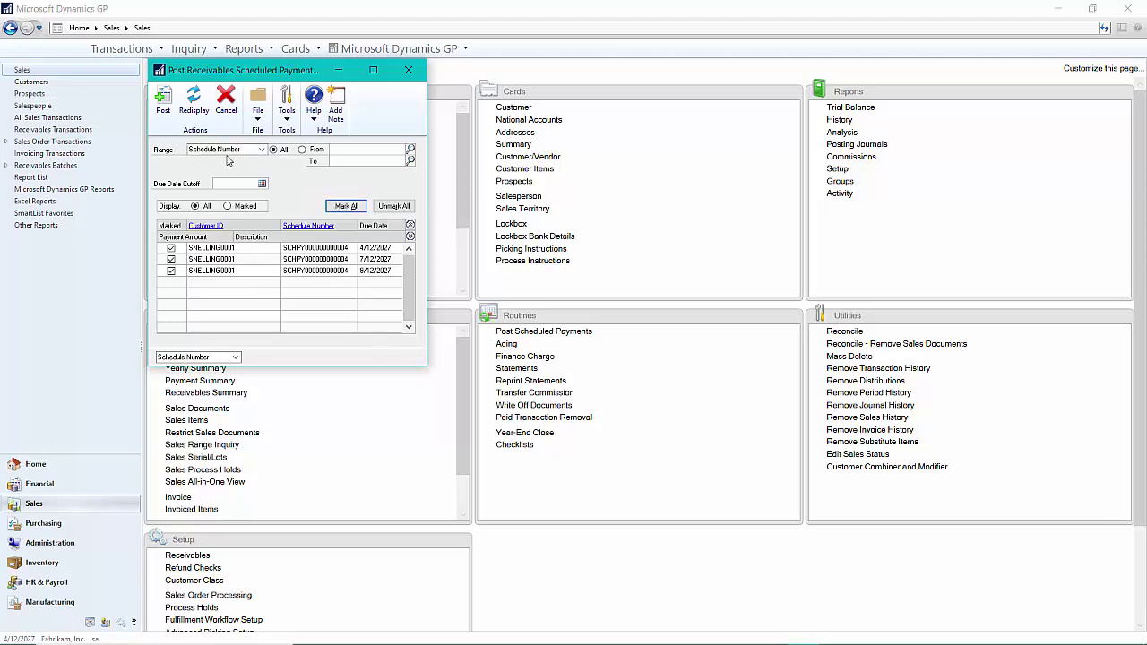
left_click(164, 100)
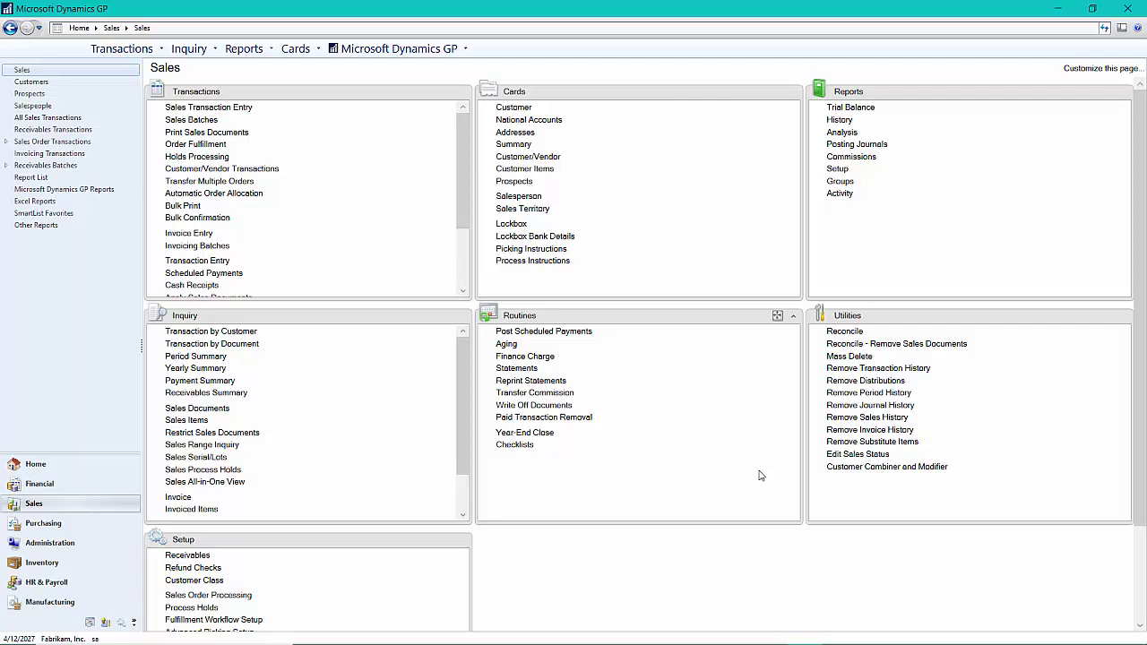
Step: Open the Snelling Communications scheduled invoice ending in 4003 for editing its transaction information
scroll(460, 269, "down", 3)
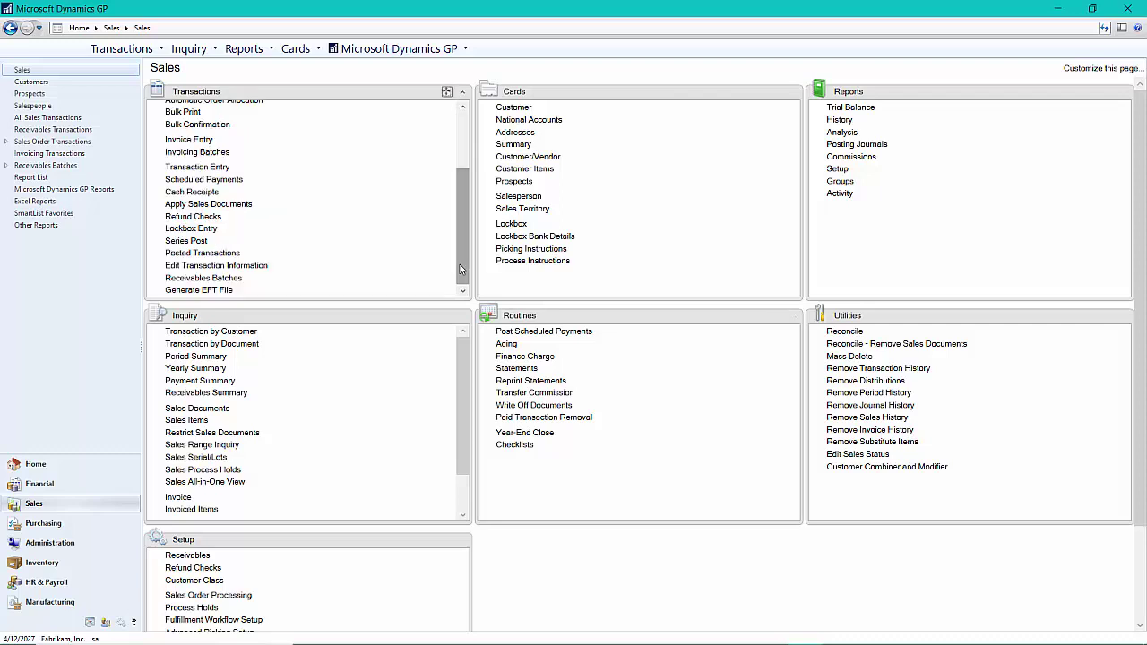
left_click(249, 266)
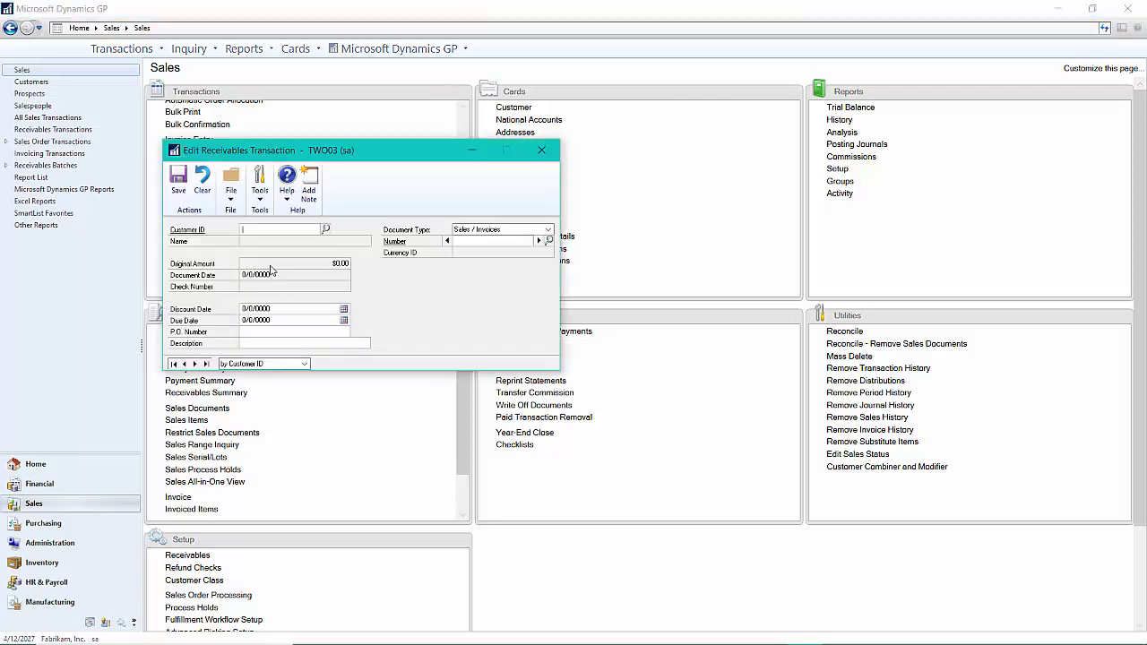
type("SNELLING0001")
key("Tab")
left_click(548, 241)
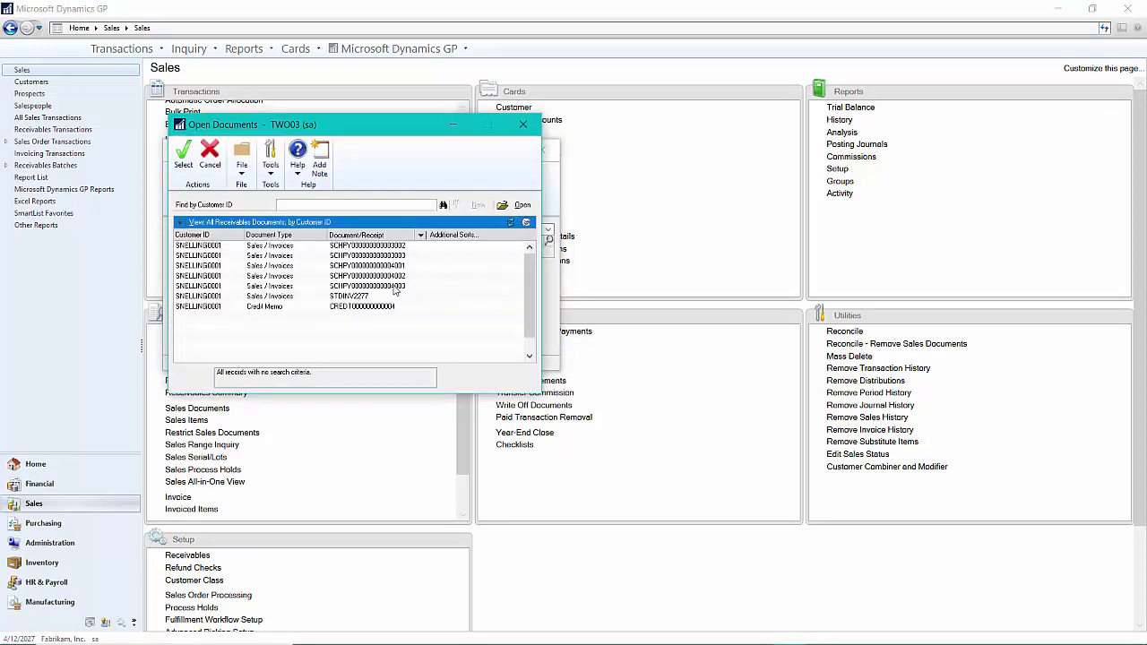
double_click(394, 287)
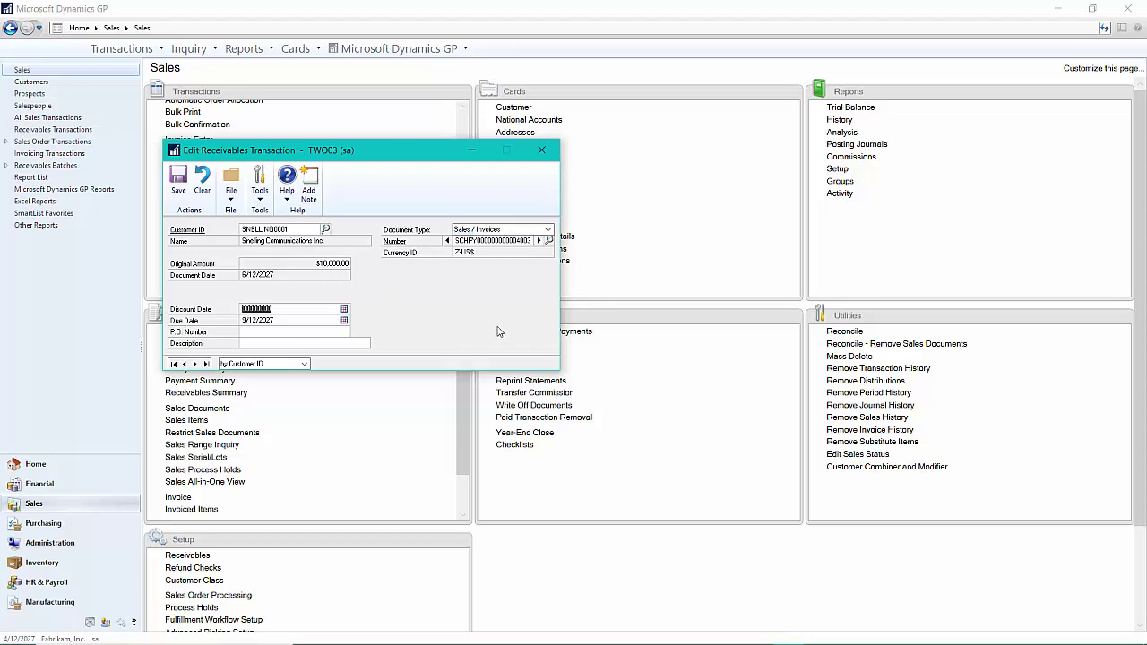
Step: Set the invoice's due date to 11/12/2027, save the change and close the transaction editing window
left_click(300, 320)
type("11/12/2027")
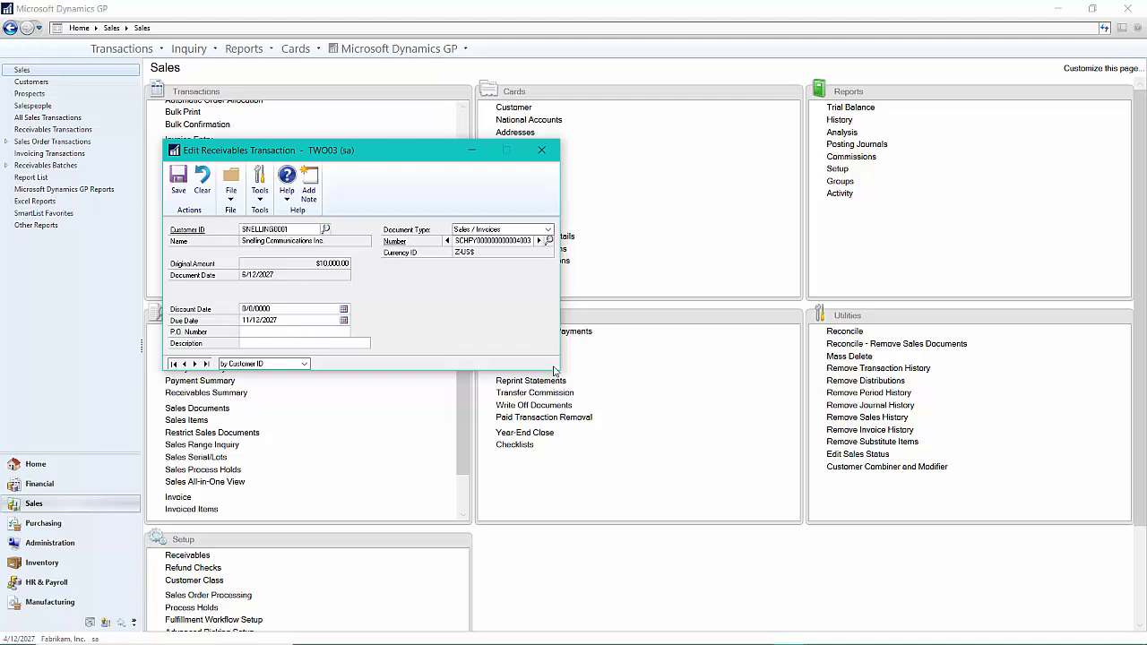
left_click(177, 190)
left_click(541, 149)
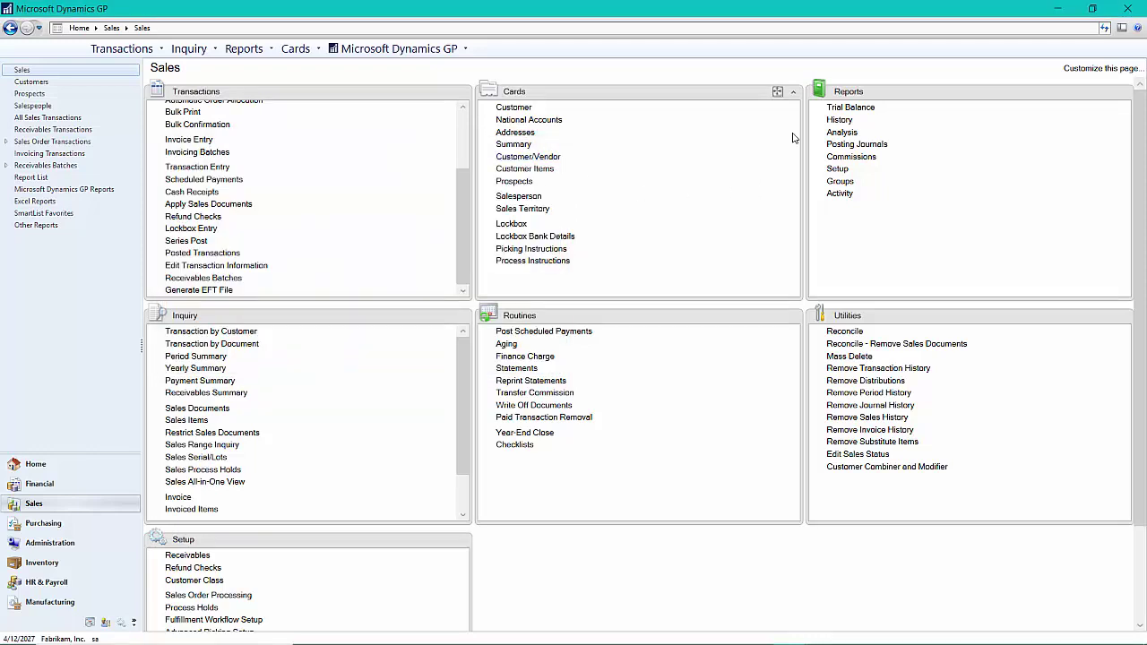
Step: Open the receivables Trial Balance reports
left_click(851, 109)
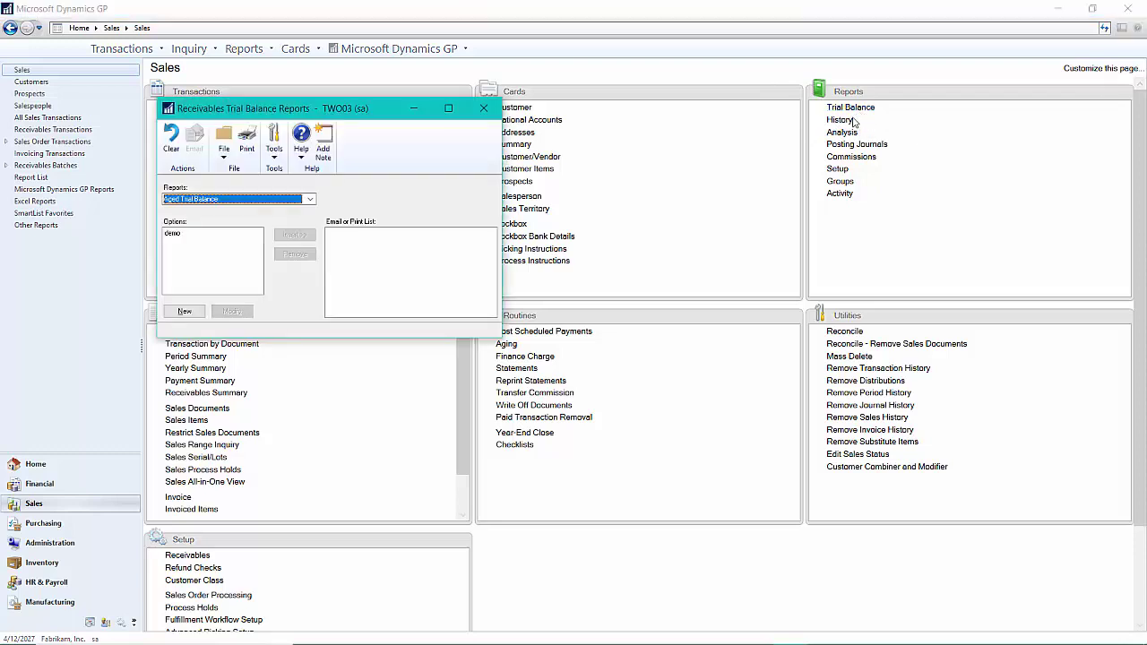